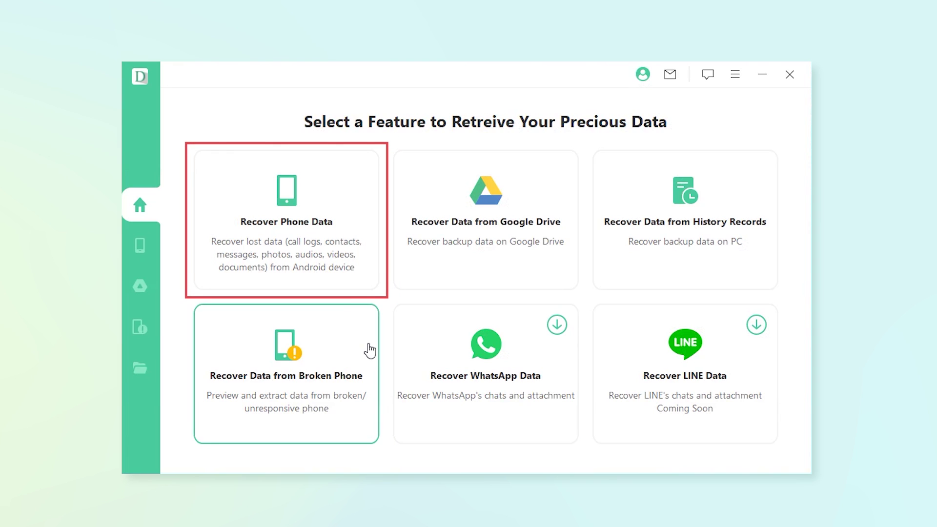
# - Run a Quick Scan of the connected Samsung phone in MTP mode via Recover Phone Data
pyautogui.click(321, 206)
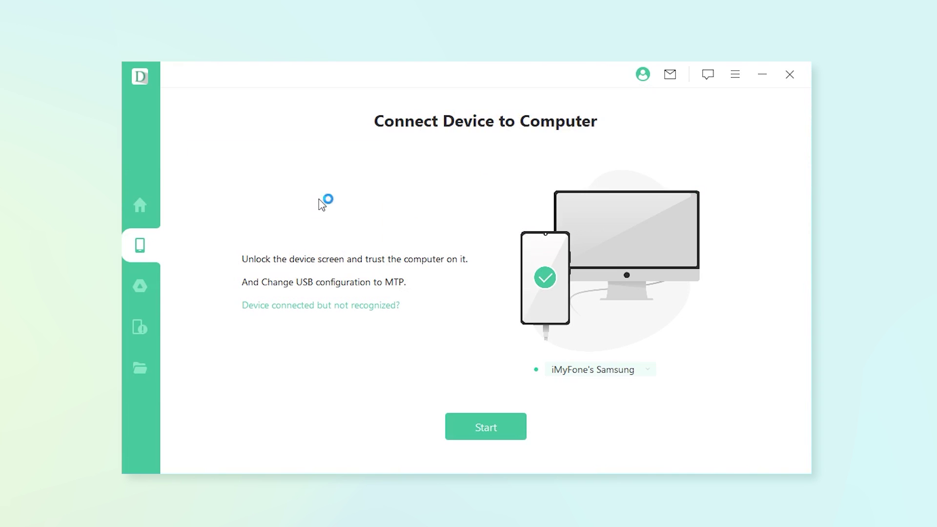
pyautogui.click(502, 431)
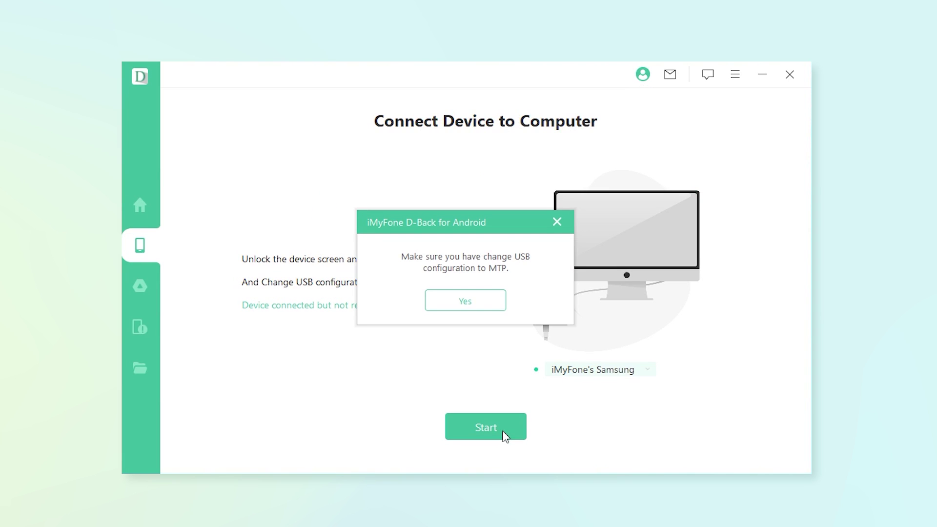
pyautogui.click(476, 304)
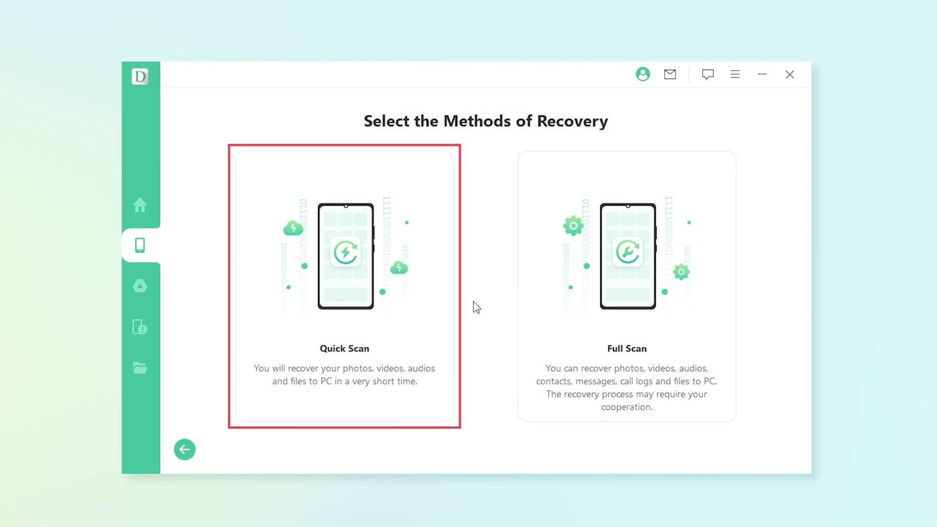
pyautogui.click(406, 291)
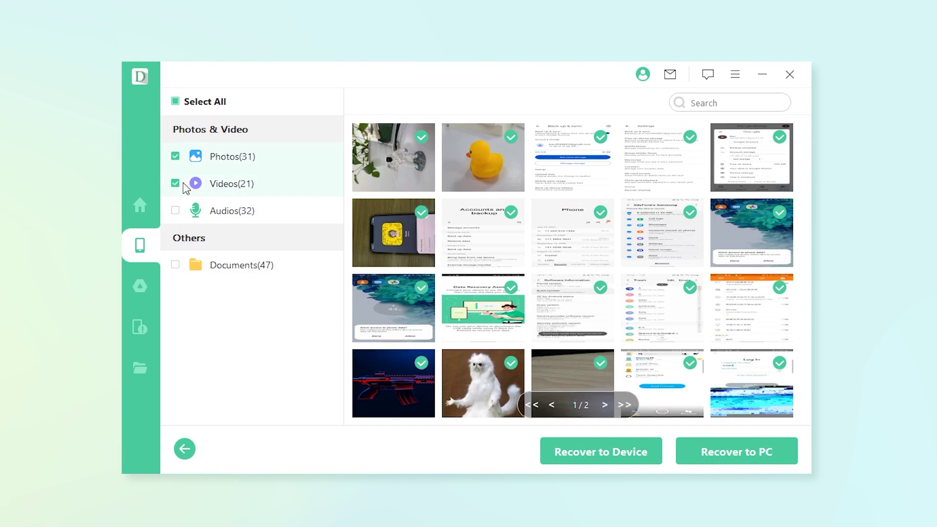
# - Select only the astronaut and duck photos and recover them to the Samsung phone after granting permissions
pyautogui.click(176, 157)
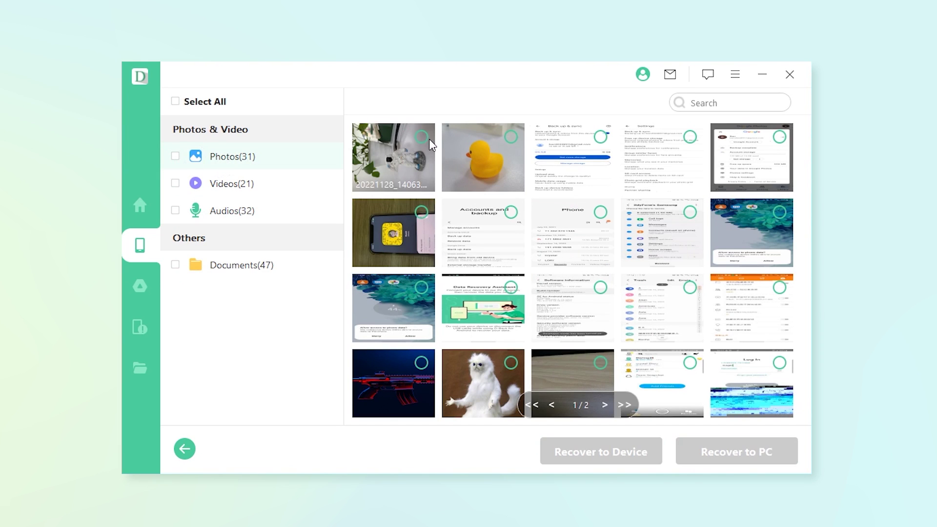
pyautogui.click(422, 137)
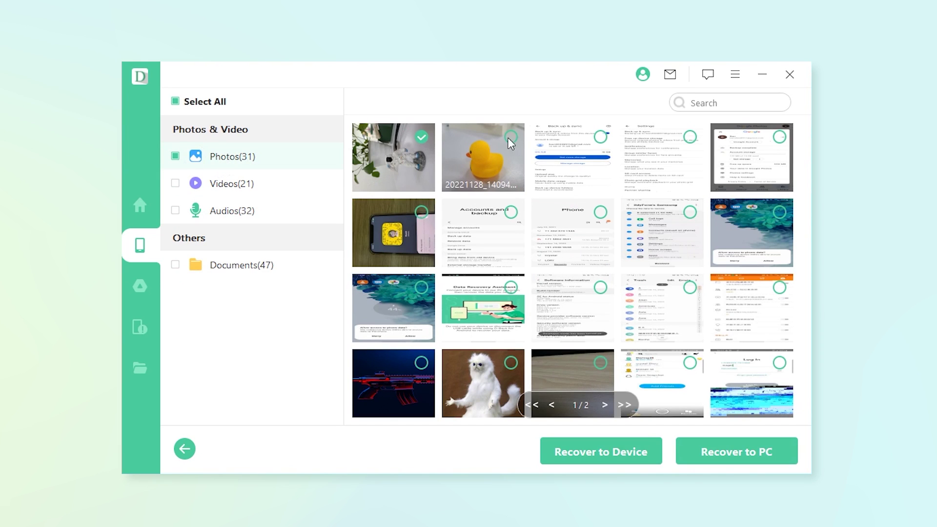
pyautogui.click(594, 452)
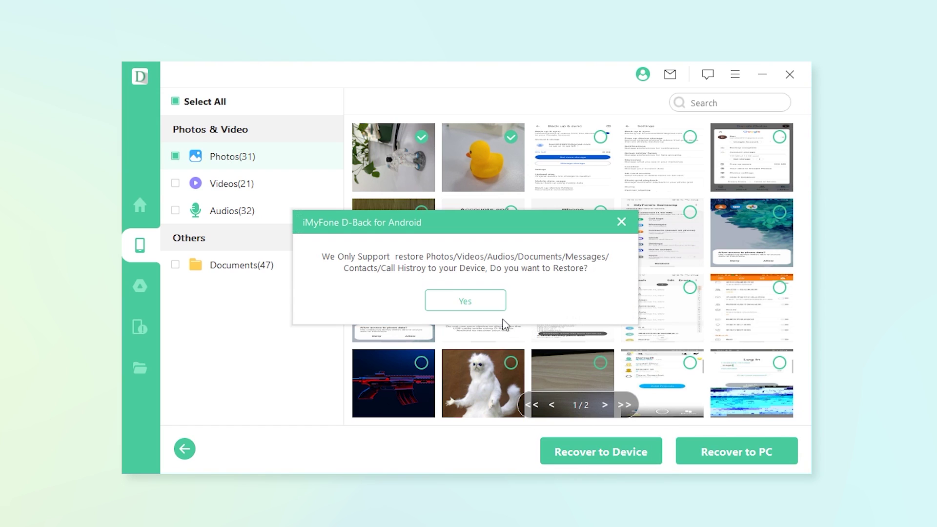
pyautogui.click(486, 302)
pyautogui.click(508, 420)
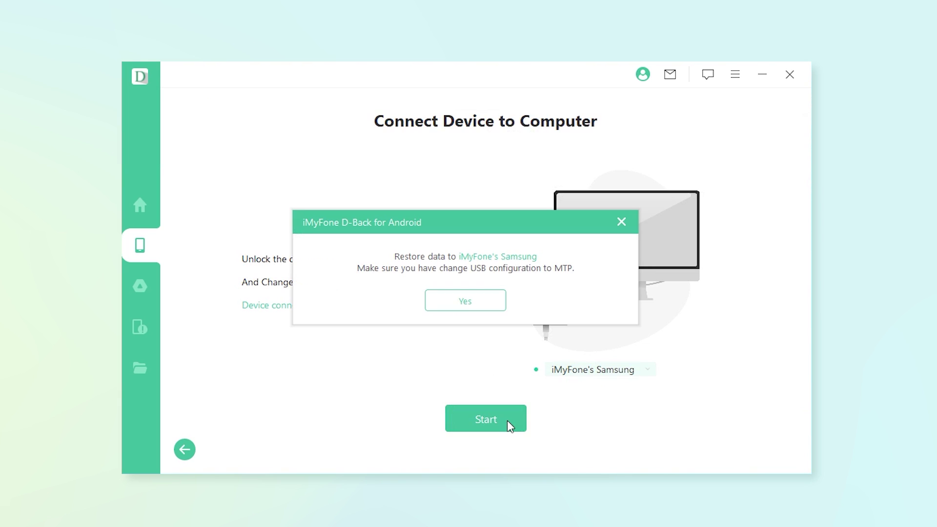
pyautogui.click(495, 304)
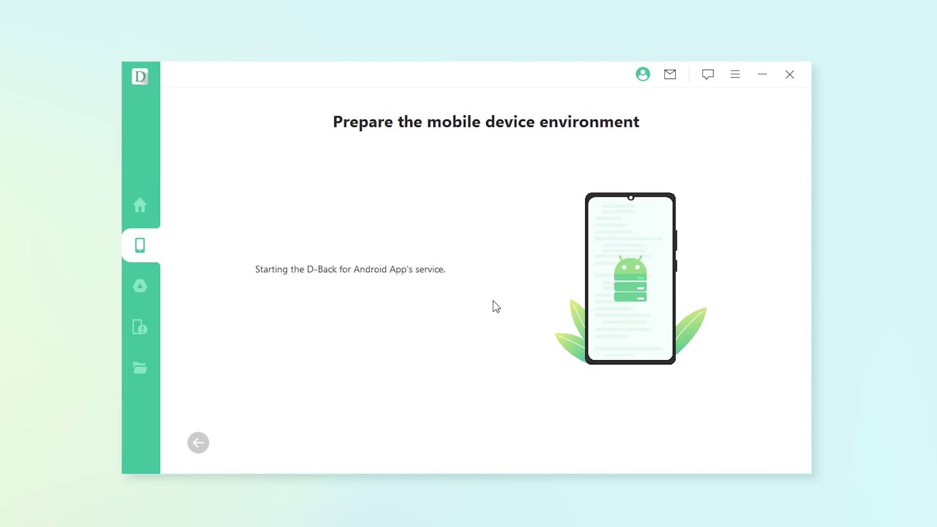
pyautogui.click(769, 450)
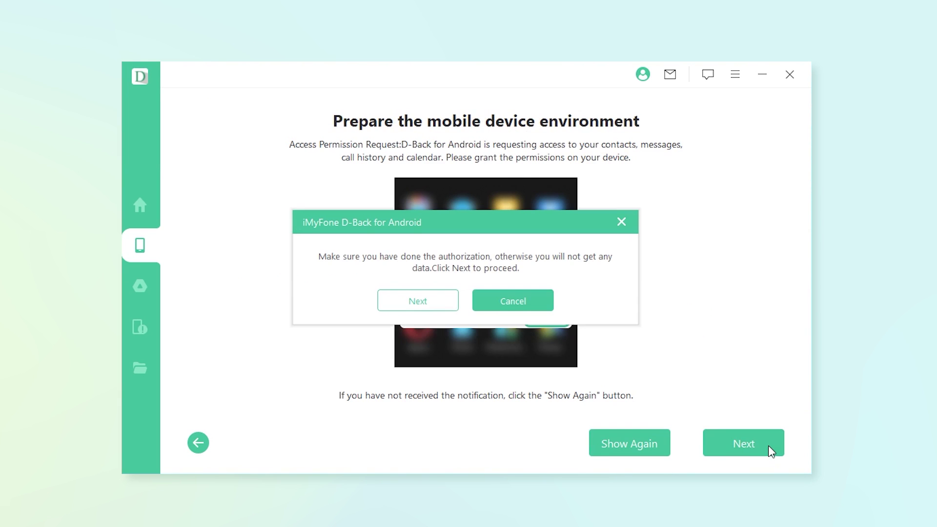
pyautogui.click(431, 302)
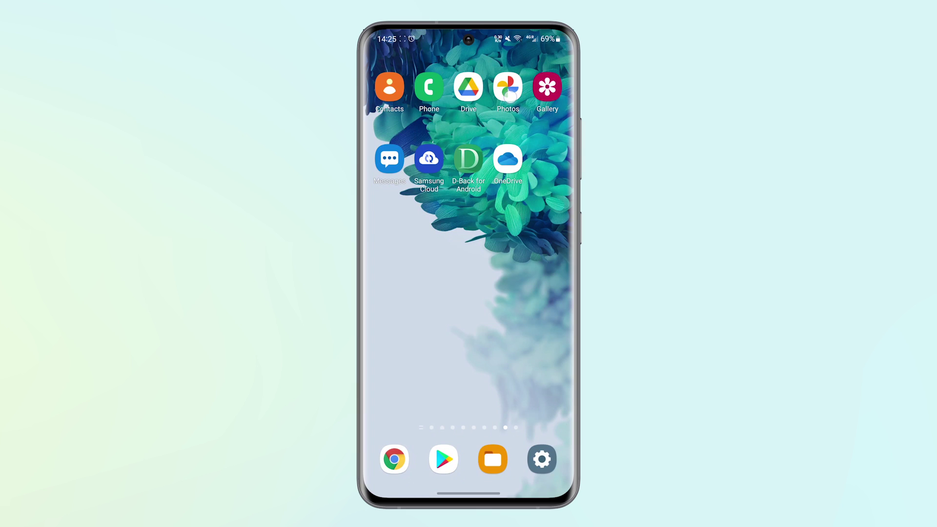
# - Select the duck and astronaut photos in Google Photos Library > Trash and restore them
pyautogui.click(508, 89)
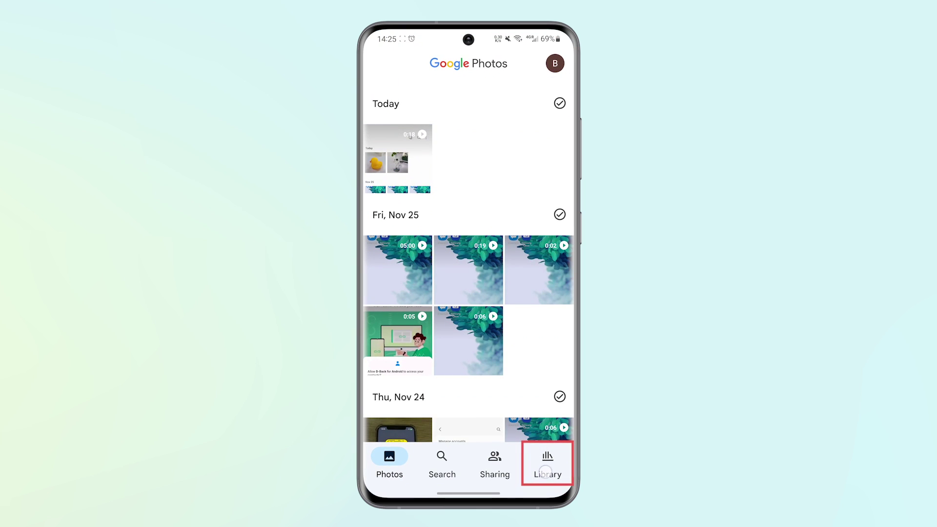
pyautogui.click(546, 471)
pyautogui.click(522, 138)
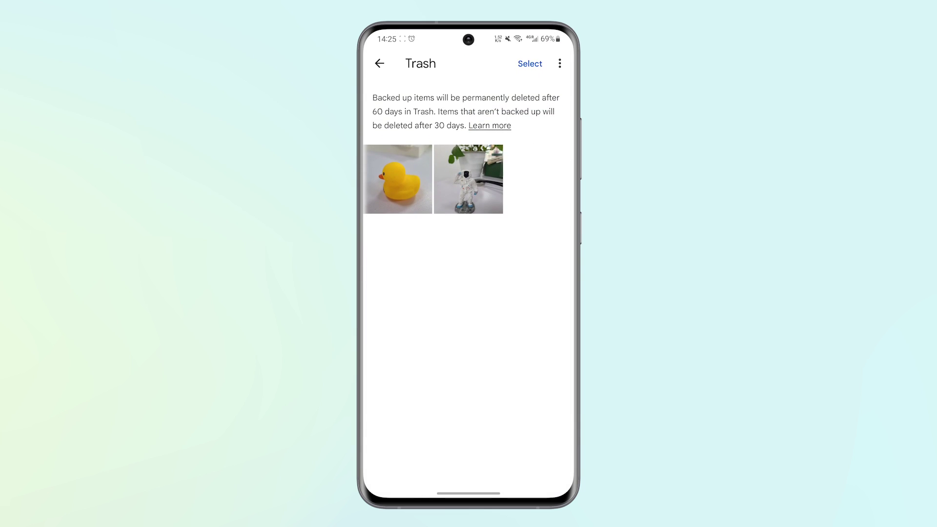
pyautogui.click(409, 183)
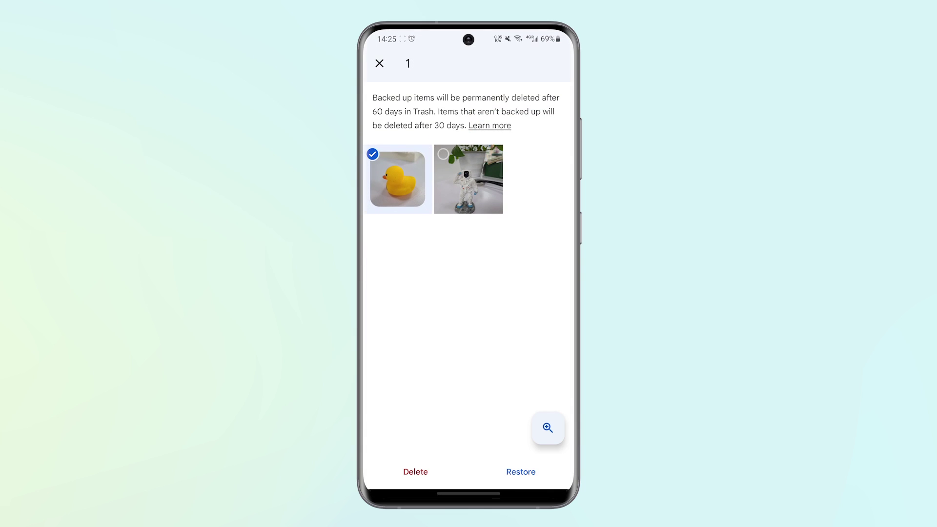
pyautogui.click(469, 180)
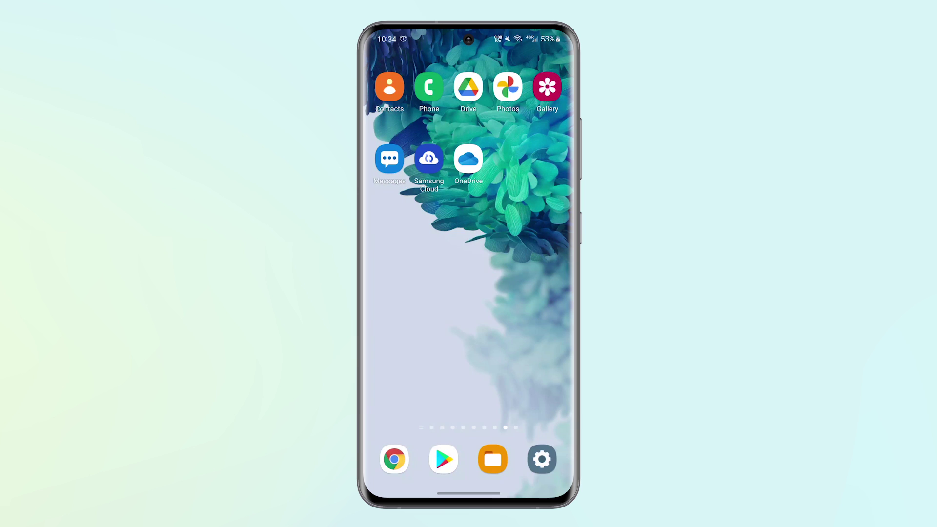
# - Check that Google backup for Photos & videos has Back up & sync turned on
pyautogui.click(543, 458)
pyautogui.scroll(-5, 535, 242)
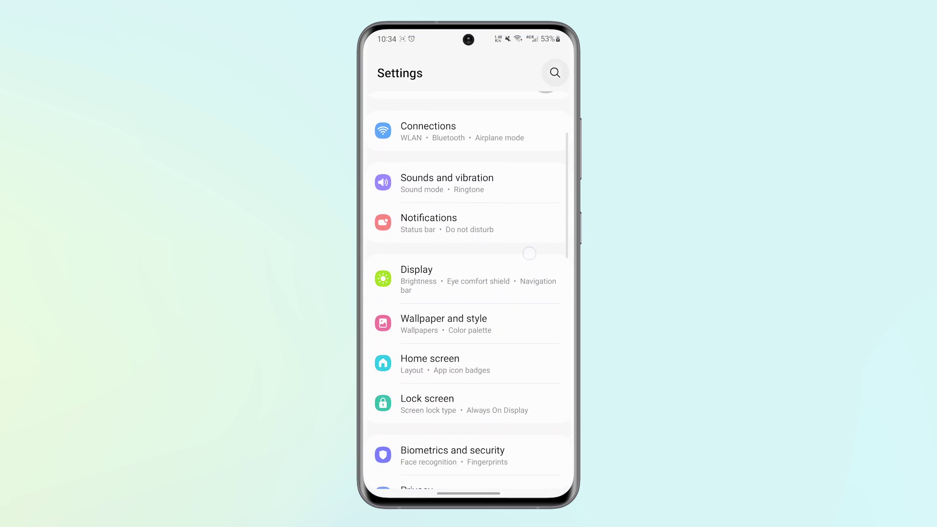
pyautogui.scroll(-3, 534, 223)
pyautogui.click(469, 254)
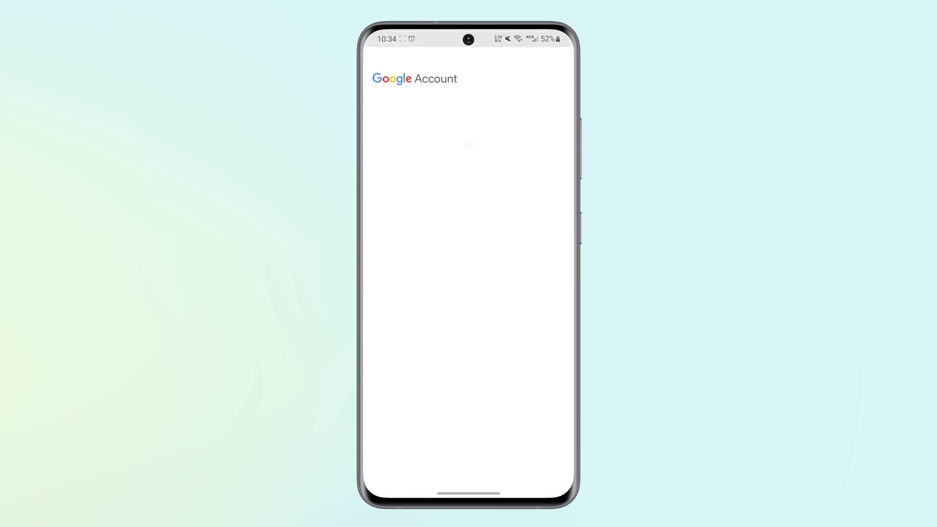
pyautogui.click(452, 320)
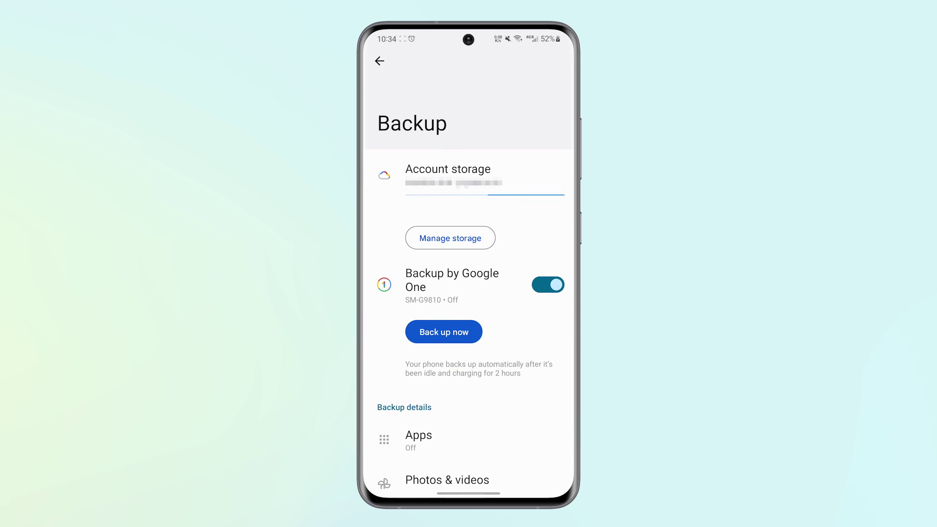
pyautogui.moveTo(522, 396); pyautogui.dragTo(539, 245)
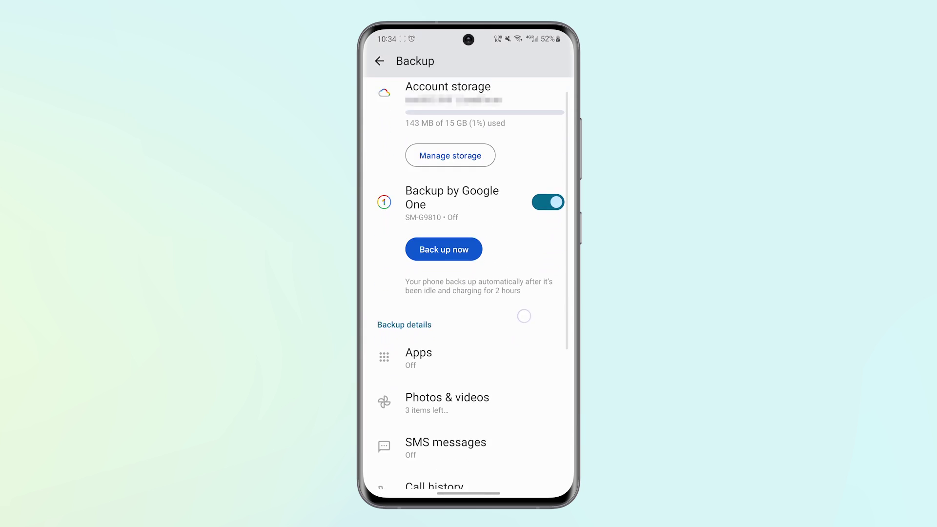
pyautogui.moveTo(506, 390); pyautogui.dragTo(514, 356)
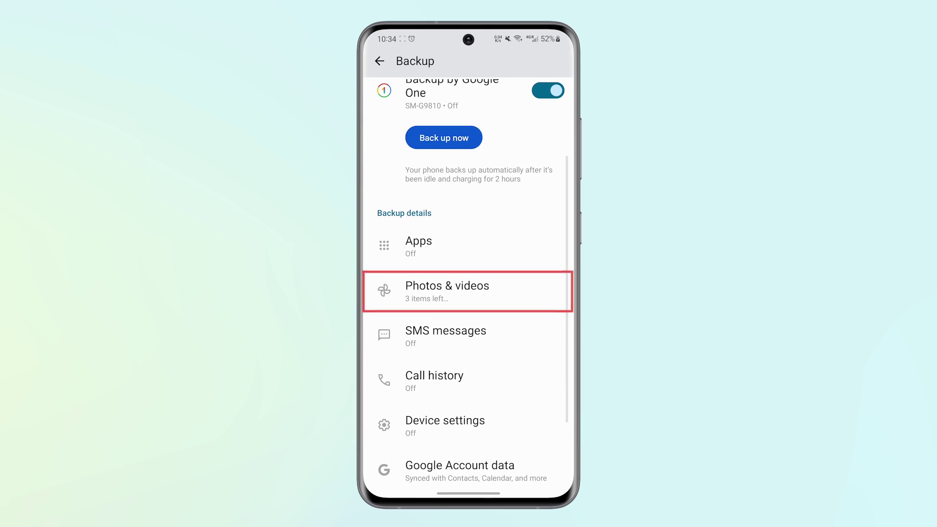
pyautogui.click(491, 289)
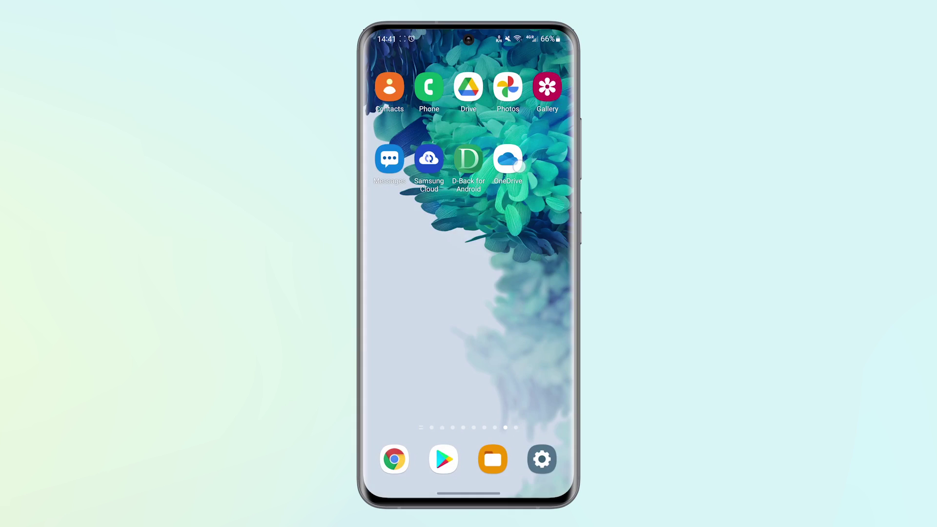
pyautogui.click(520, 167)
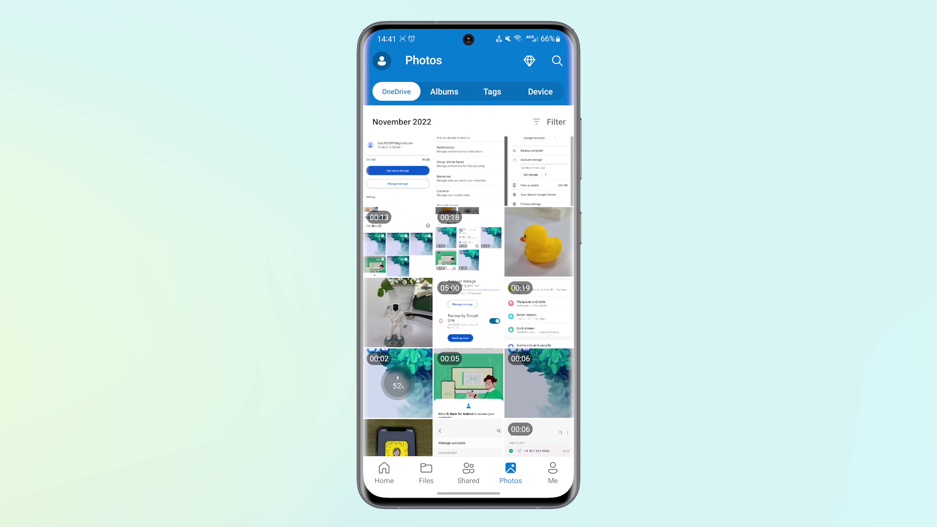
# - Download the duck and astronaut photos from OneDrive Photos into DataRecovery and view them on the device
pyautogui.click(541, 91)
pyautogui.click(537, 250)
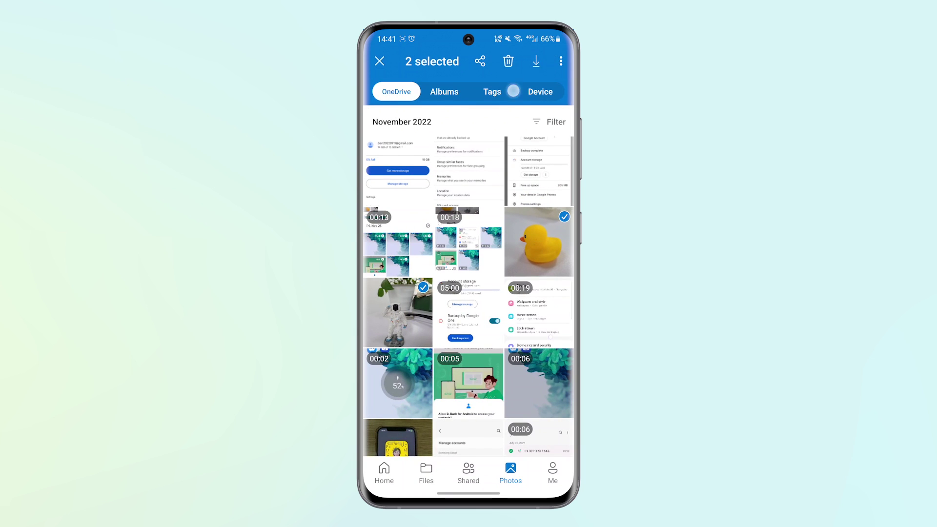
pyautogui.click(535, 61)
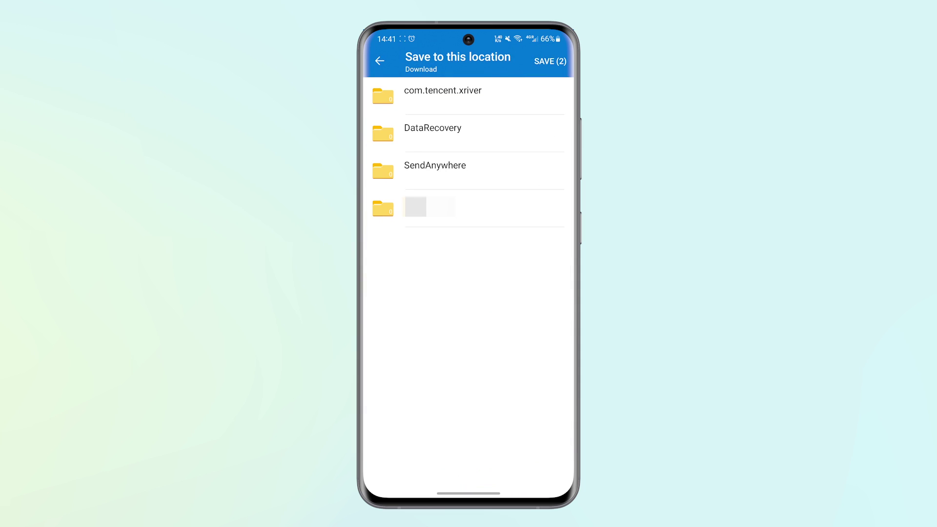
pyautogui.click(474, 134)
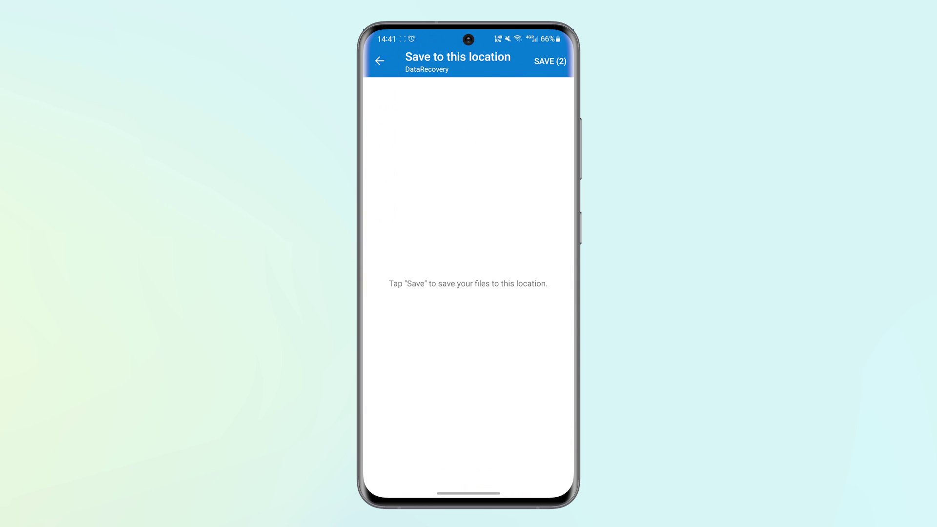
pyautogui.click(550, 60)
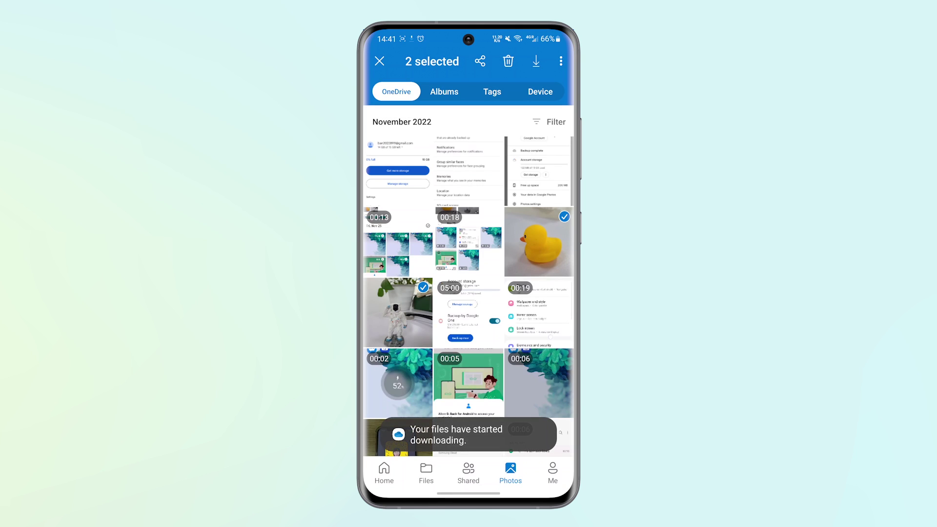
pyautogui.click(540, 91)
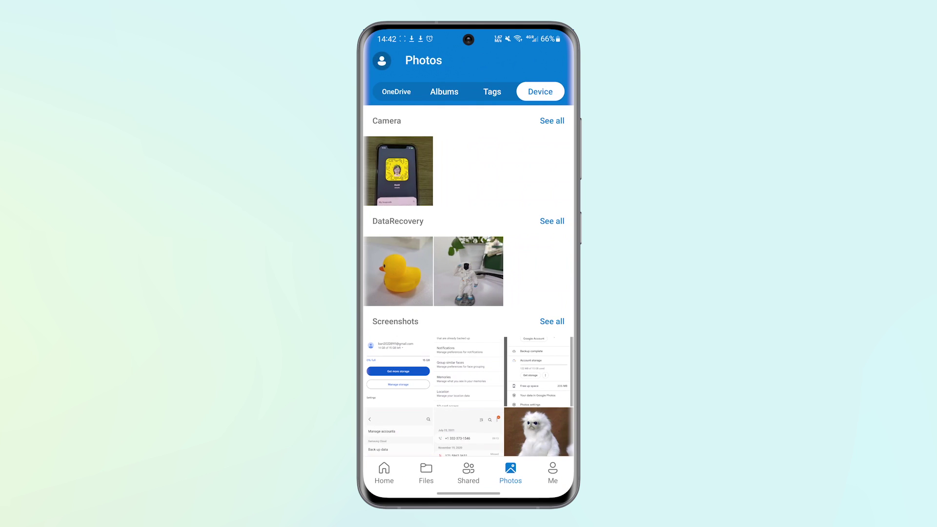
# - Return to the home screen and show the duck and astronaut photos in Samsung Gallery
pyautogui.moveTo(469, 495); pyautogui.dragTo(468, 381)
pyautogui.click(554, 90)
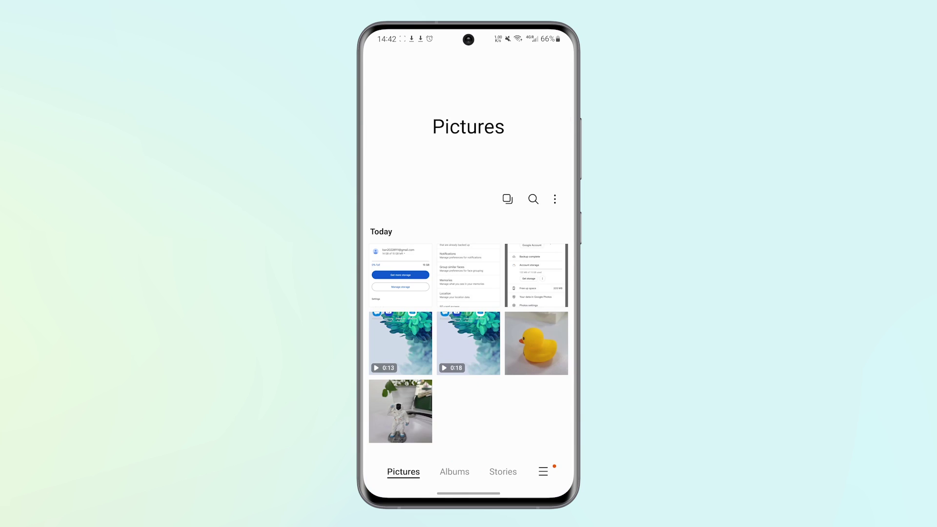
pyautogui.moveTo(483, 416); pyautogui.dragTo(483, 264)
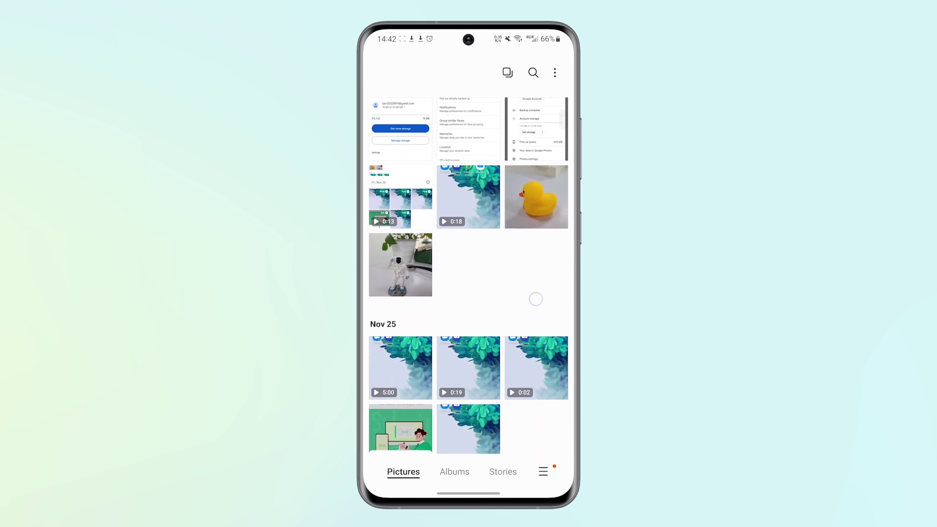